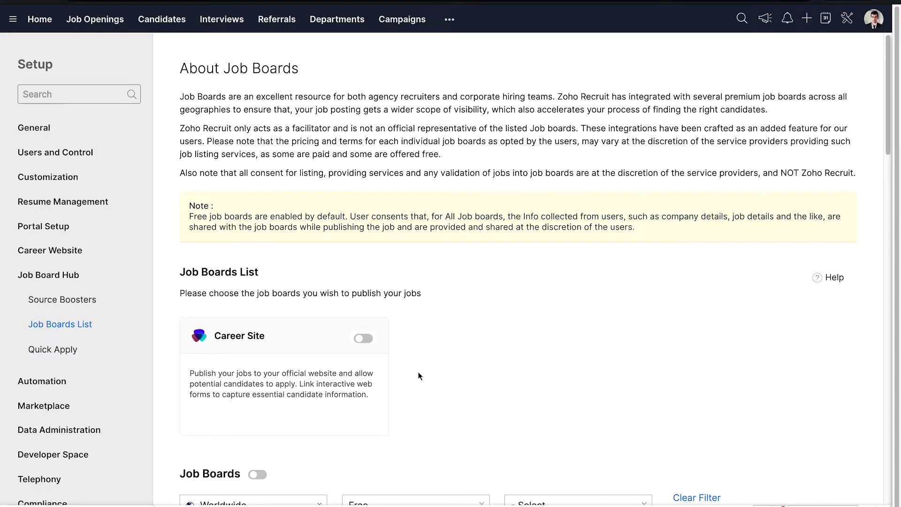
Publish the job to the Career Site and to all job boards
left_click(360, 345)
scroll(359, 342, "down", 5)
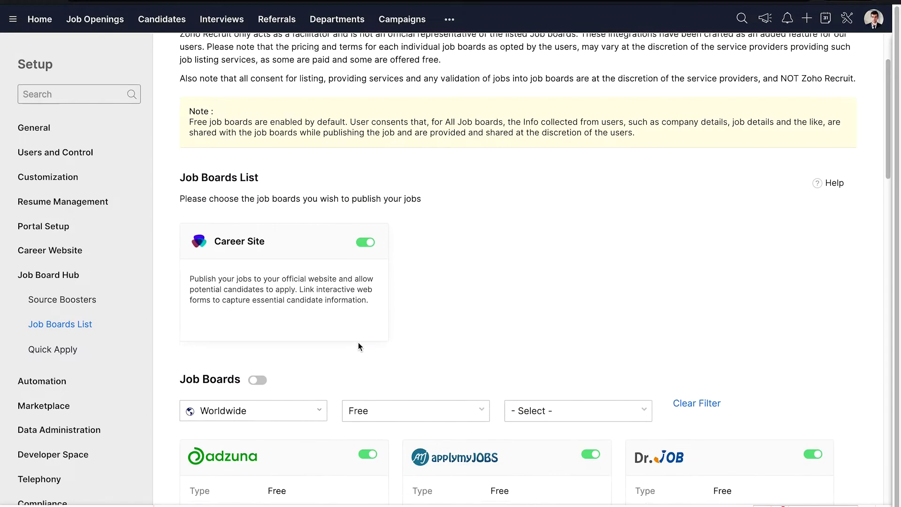
left_click(255, 252)
Test-parse a resume in Resume Parser Mapping, then start a Video Interview
scroll(255, 259, "down", 15)
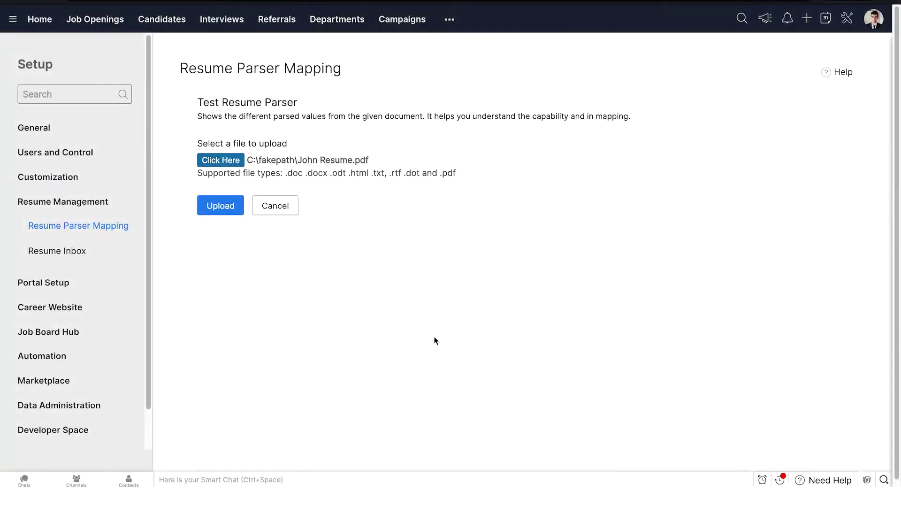
left_click(224, 214)
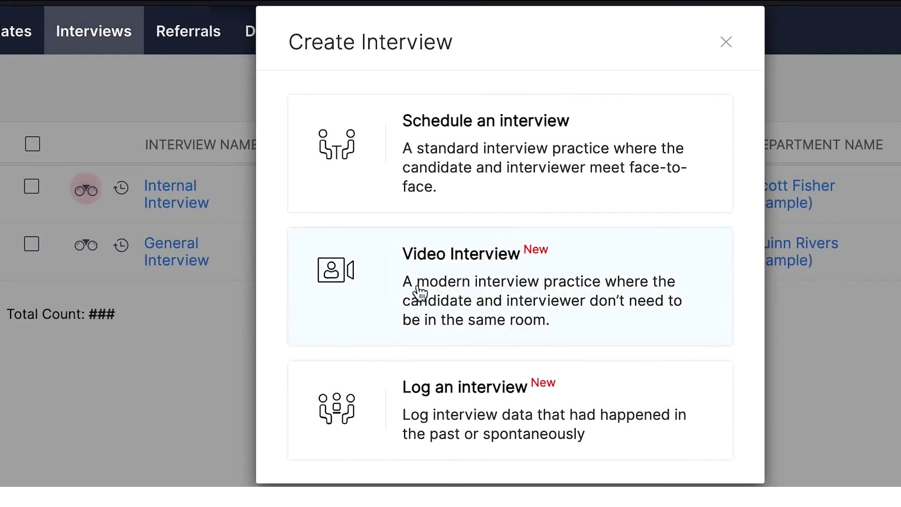
left_click(441, 277)
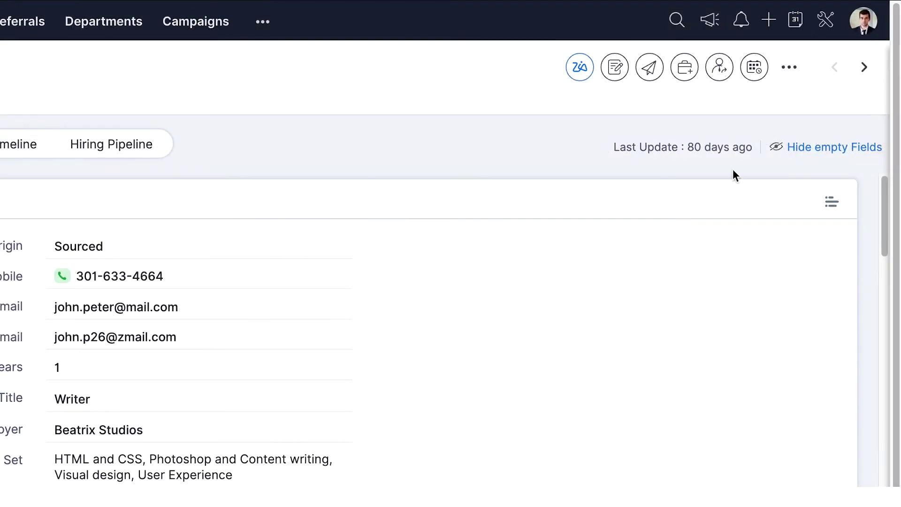
Generate an offer letter for the candidate with the With e-sign delivery option
left_click(789, 67)
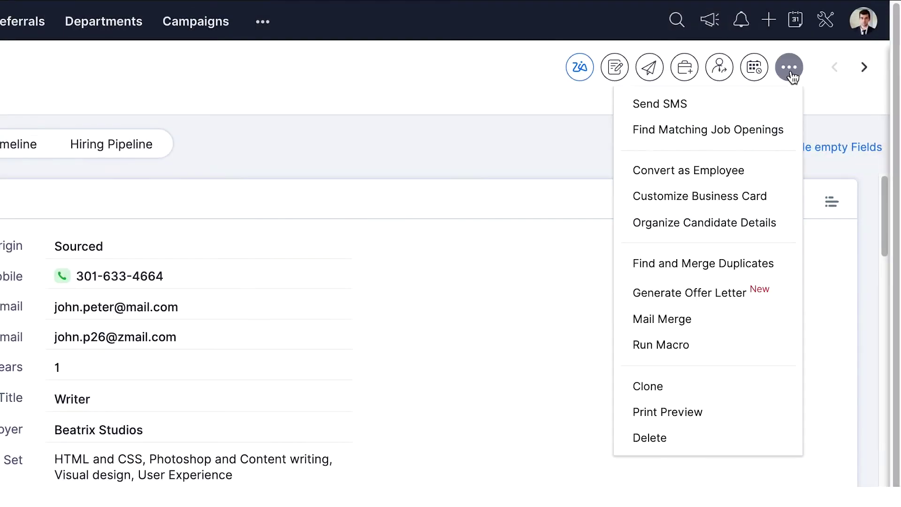
left_click(693, 296)
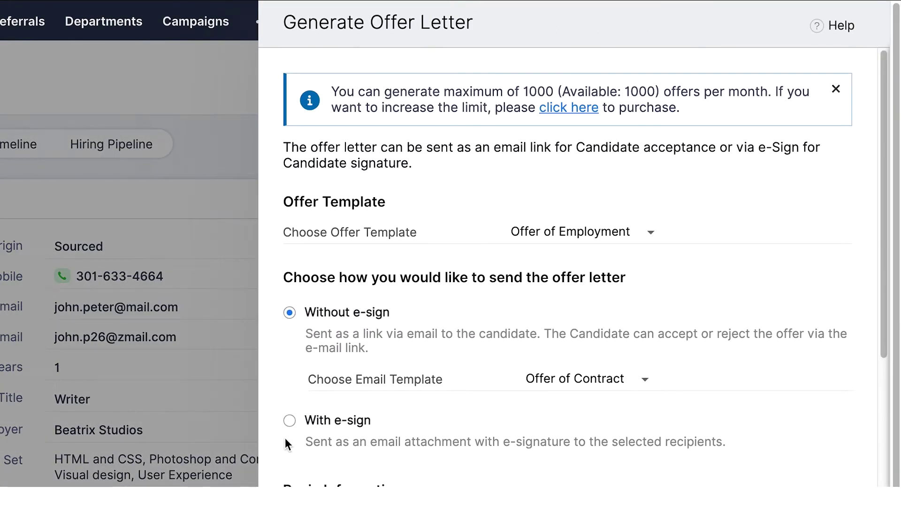
left_click(286, 425)
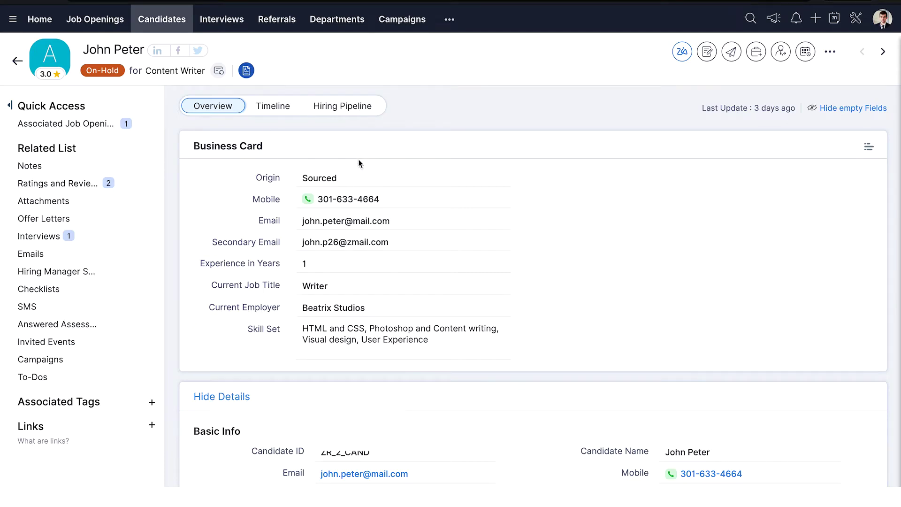
Review the candidate's Hiring Pipeline stages and choose Convert as Employee
left_click(344, 107)
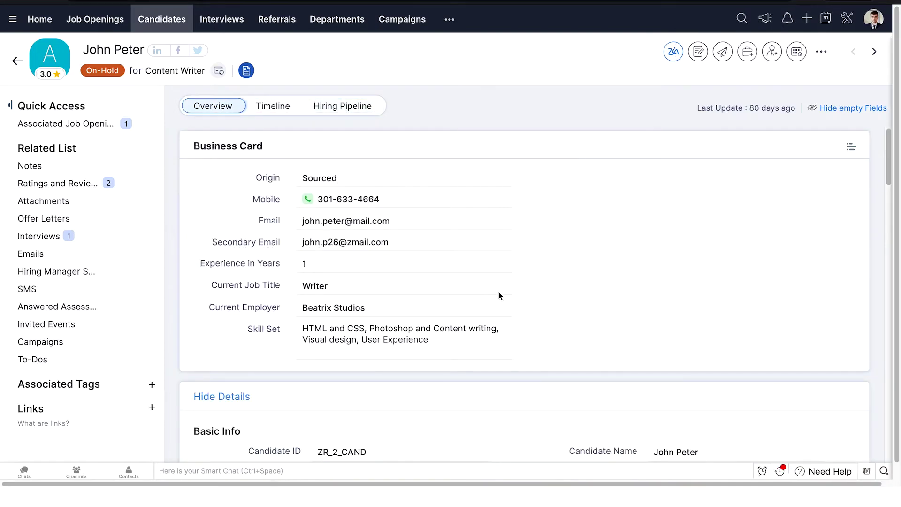
left_click(821, 53)
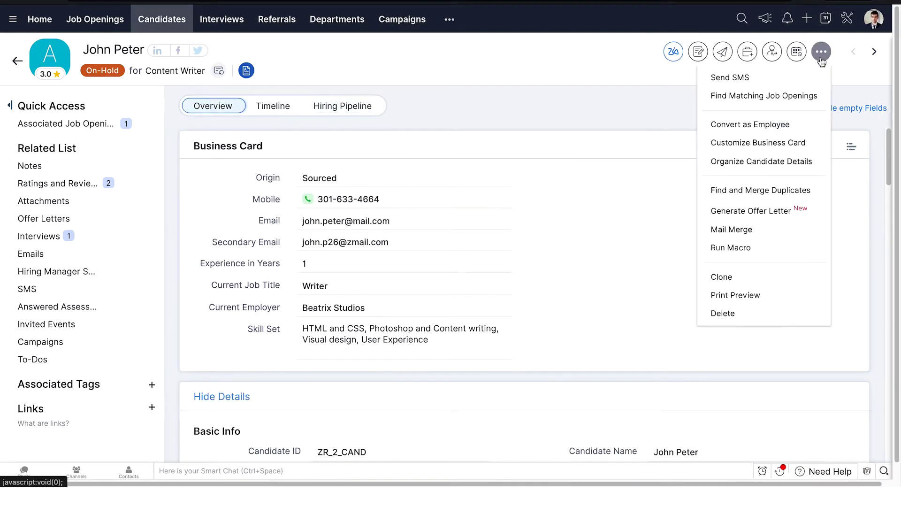
left_click(755, 129)
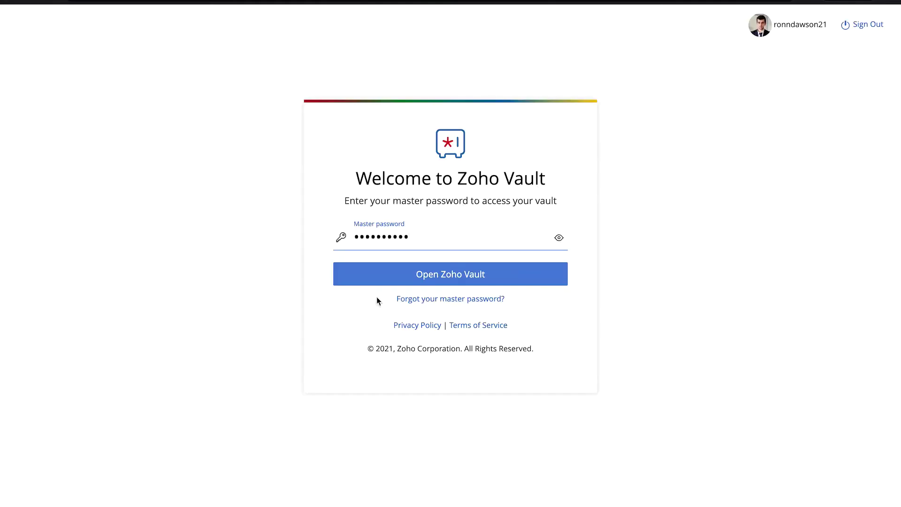
Unlock Zoho Vault with the master password, then begin the employee Onboarding preview
left_click(437, 281)
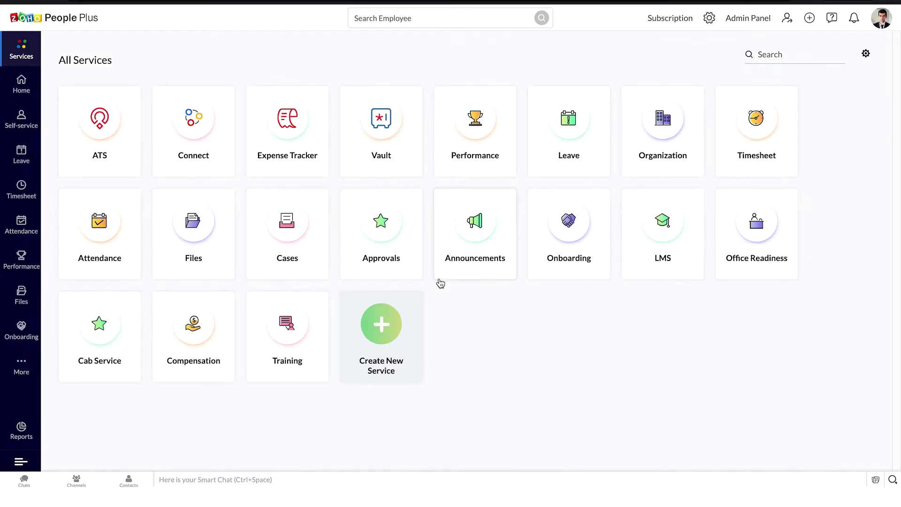
left_click(25, 339)
left_click(610, 369)
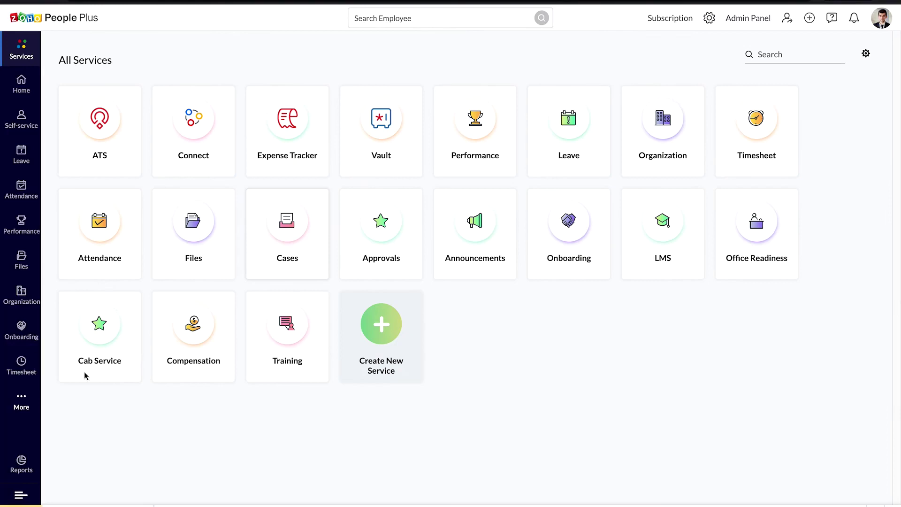
Browse the My Timesheets list
left_click(22, 373)
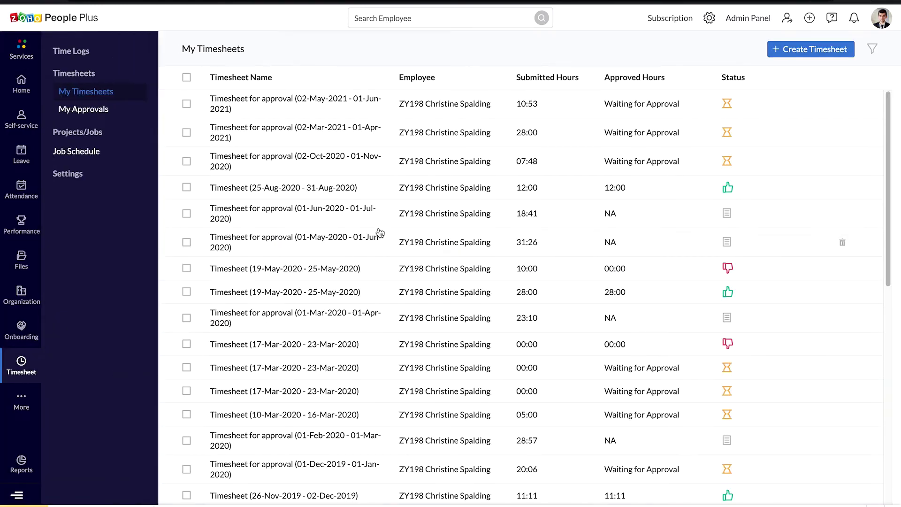
scroll(381, 228, "down", 1)
scroll(381, 227, "down", 8)
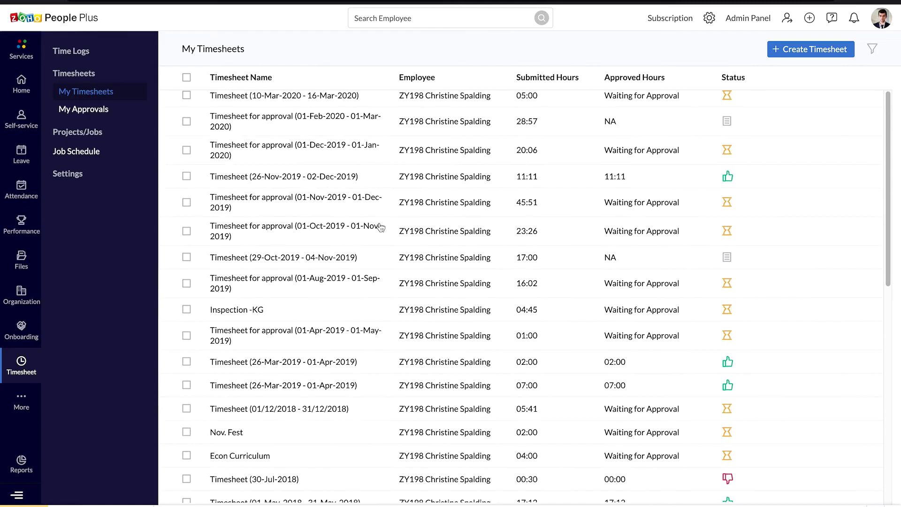
scroll(381, 228, "up", 9)
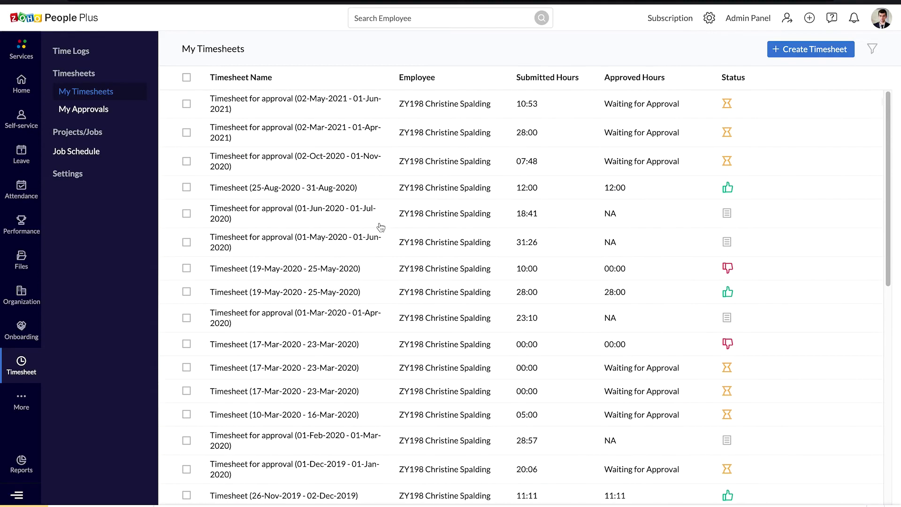
Open the Booklet design entry in Job Schedule and check in on mobile
left_click(76, 154)
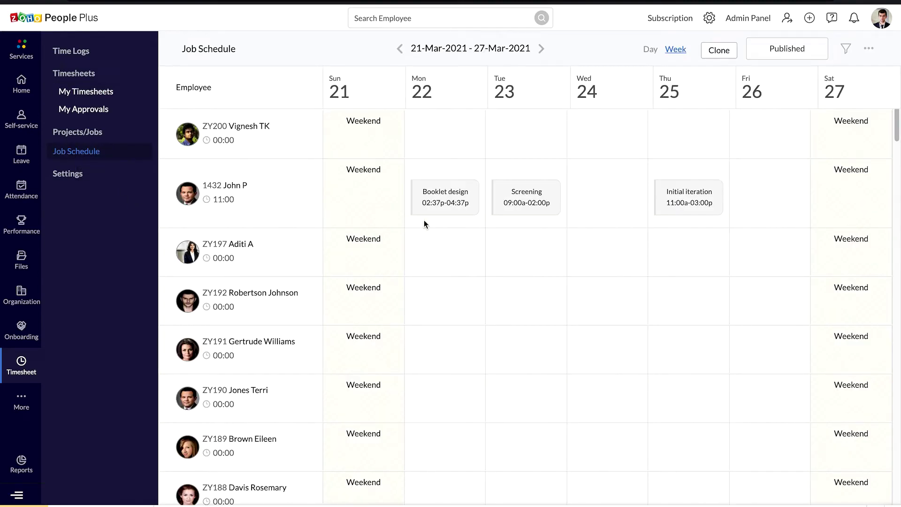
left_click(440, 210)
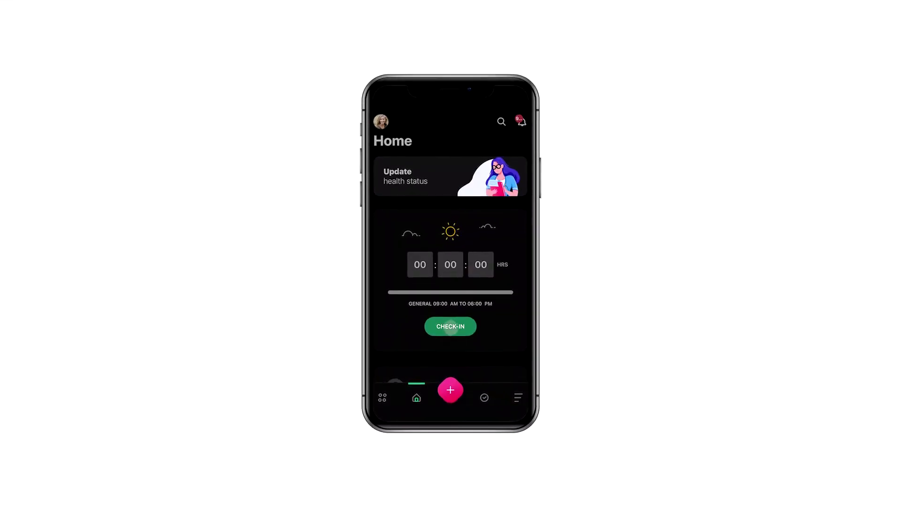
left_click(451, 328)
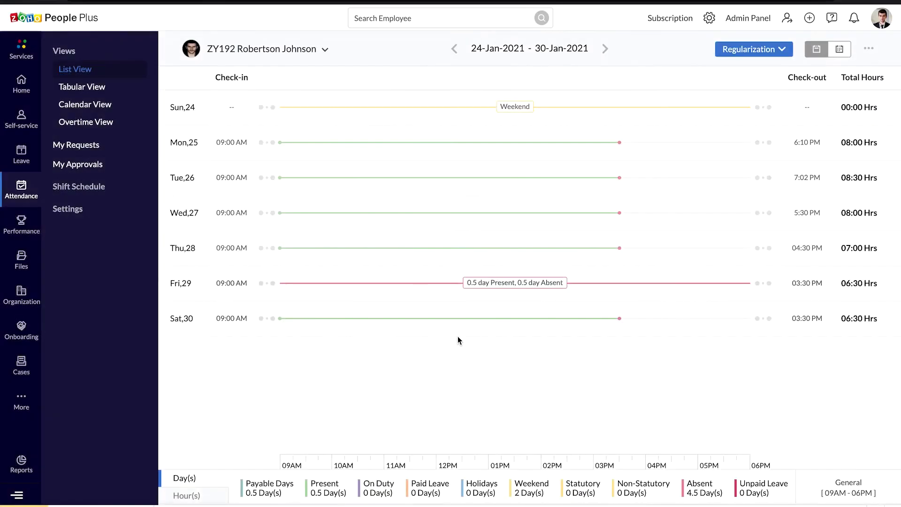
Check Fri 29 attendance and the Shift Calendar, then draft reply 'Office will be reopening on 1st July 2021'
left_click(517, 285)
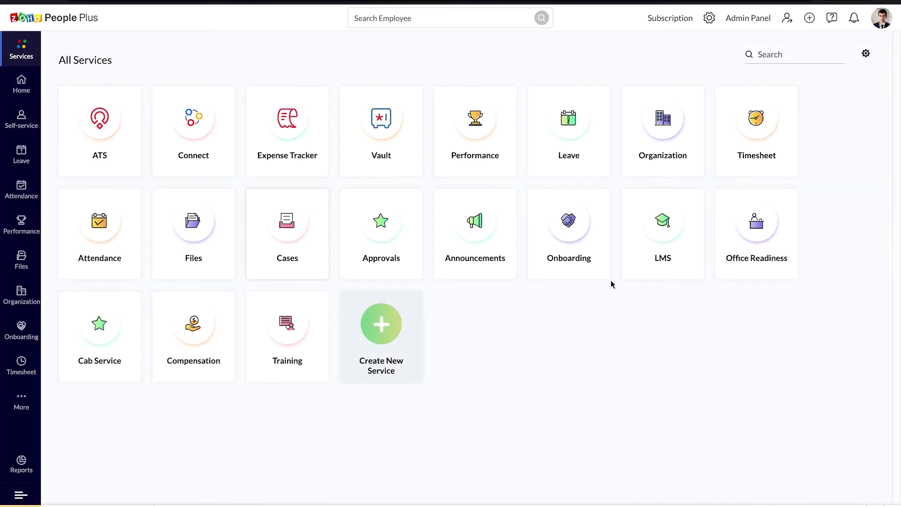
left_click(22, 202)
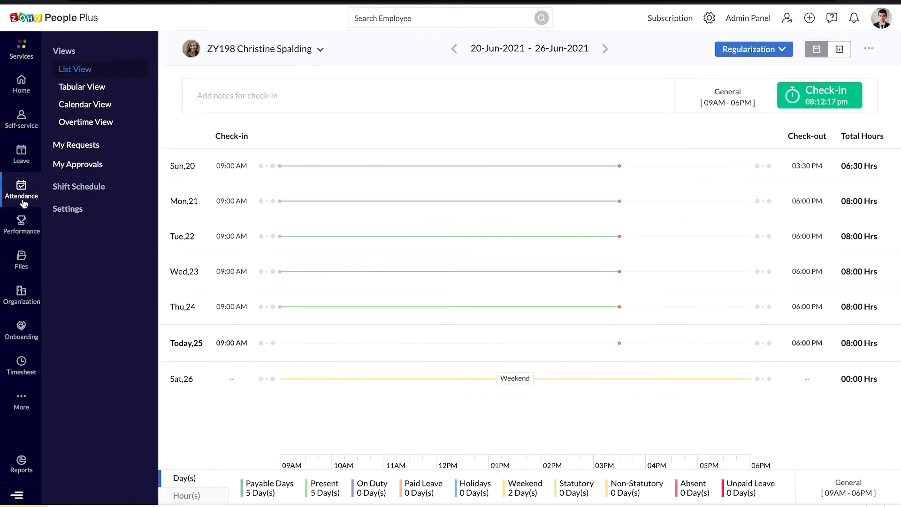
left_click(70, 188)
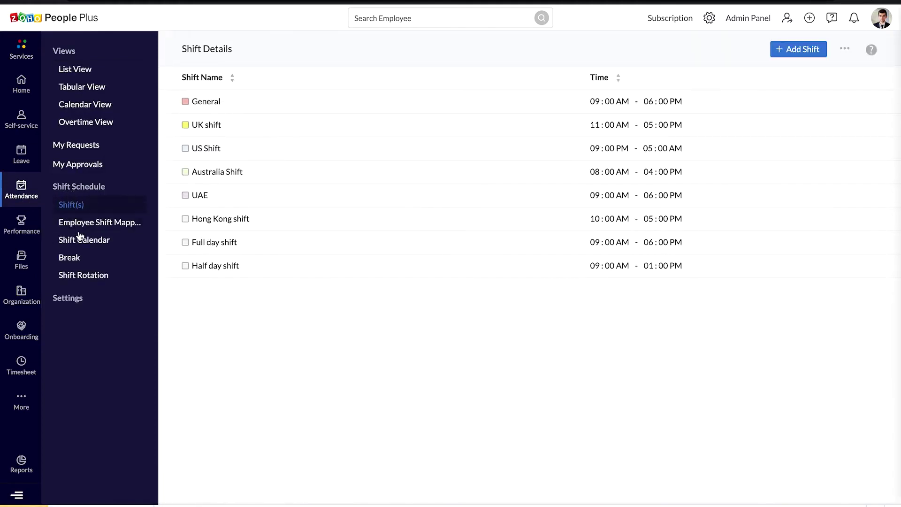
left_click(81, 247)
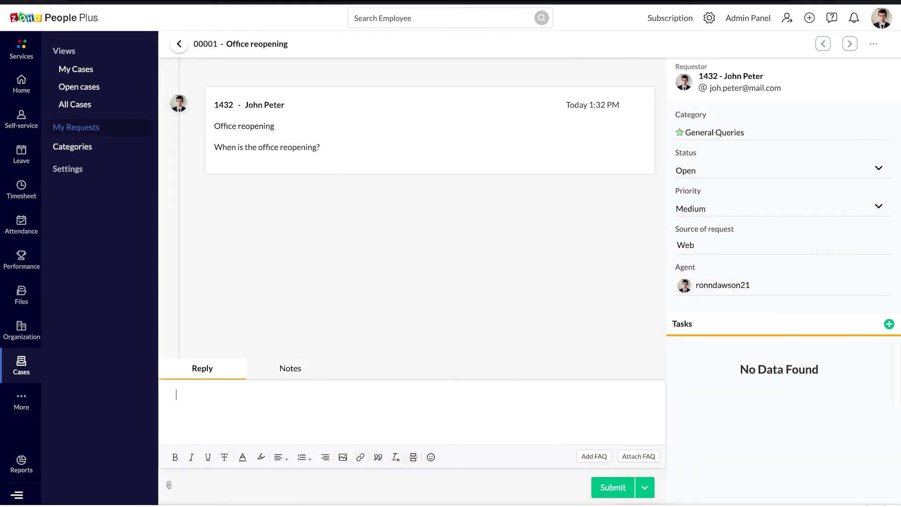
type("Office will be reopening on 1st July 2021")
Submit the drafted reply on the Office reopening case
left_click(614, 492)
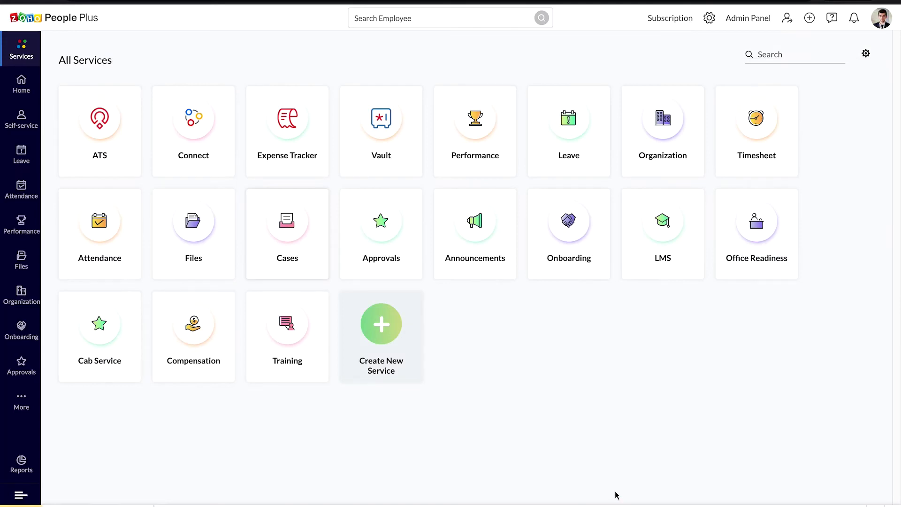
Add an Approvals form workflow with the Department Head of Record Owner as approver
left_click(27, 379)
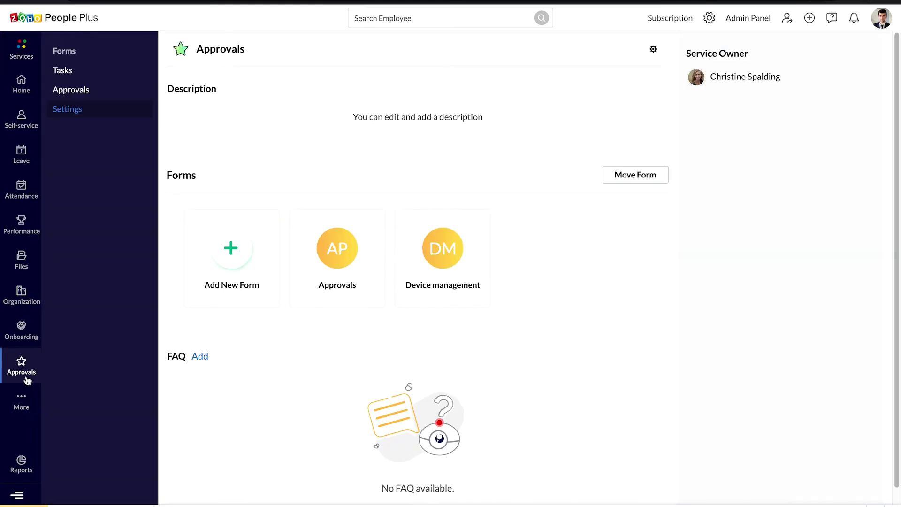
left_click(328, 298)
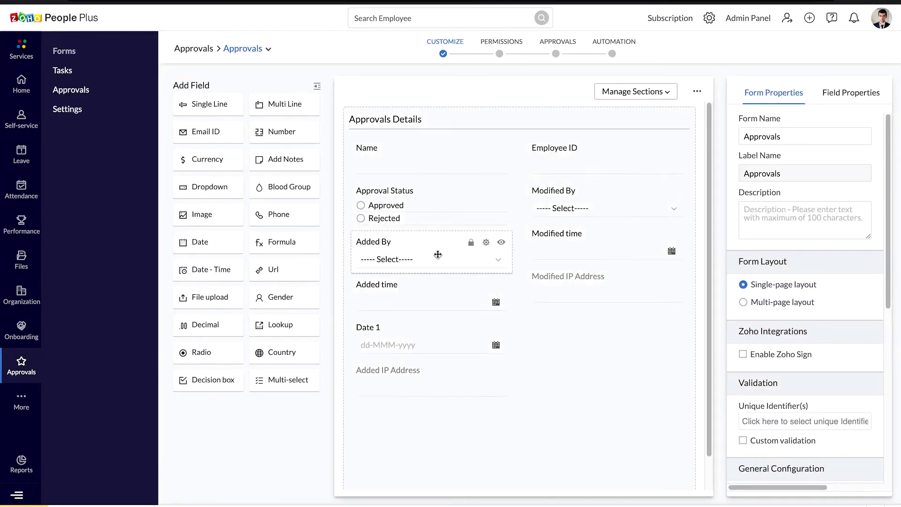
left_click(612, 53)
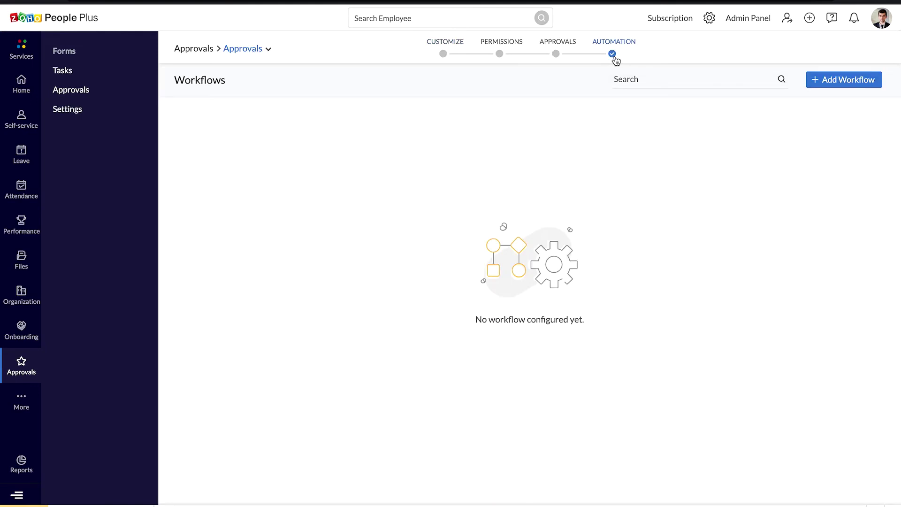
left_click(842, 83)
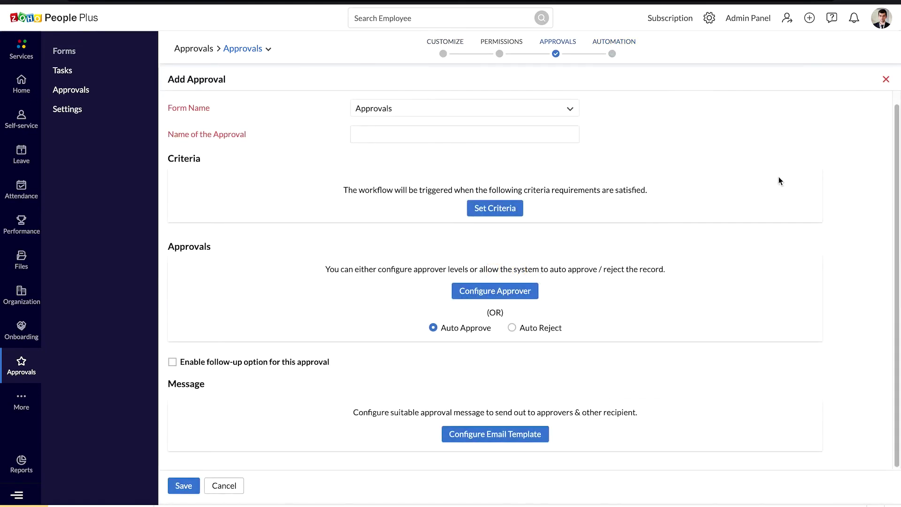
left_click(496, 295)
left_click(427, 283)
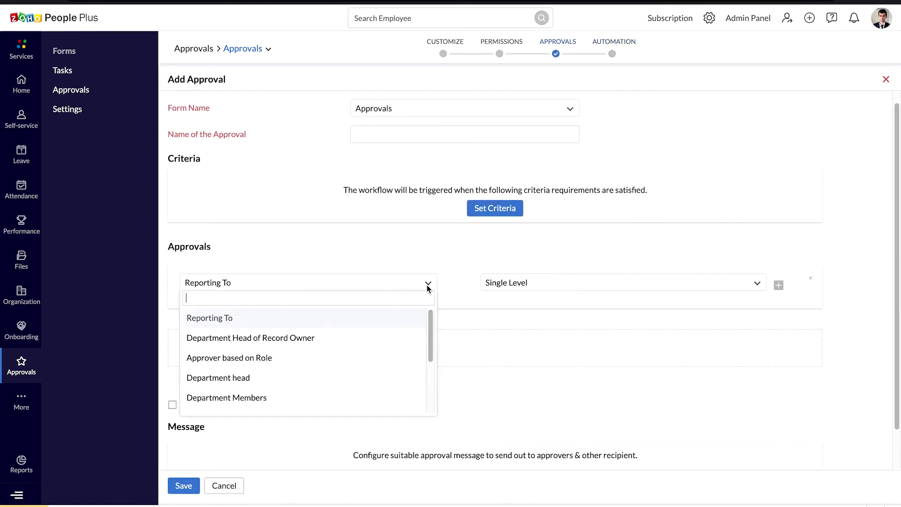
left_click(289, 341)
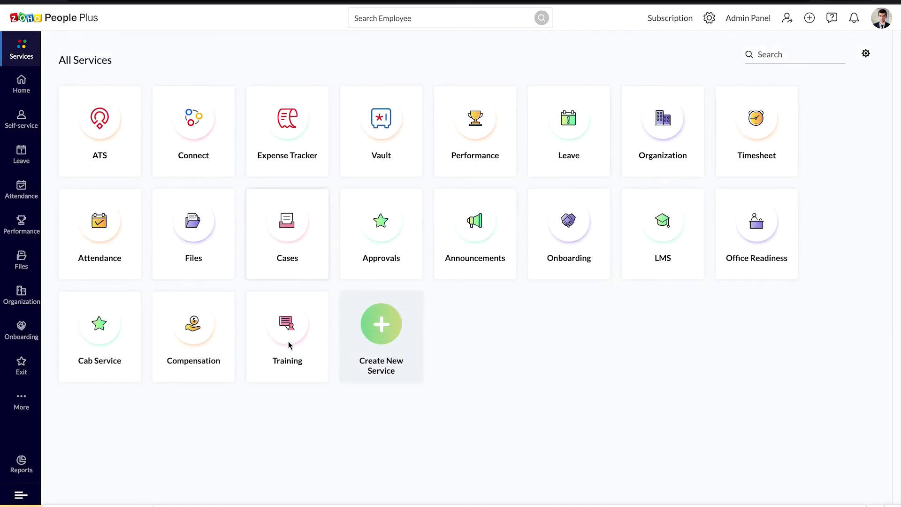
Open My Review in Performance and browse its Feedback and Self Appraisal tabs
left_click(24, 236)
left_click(88, 54)
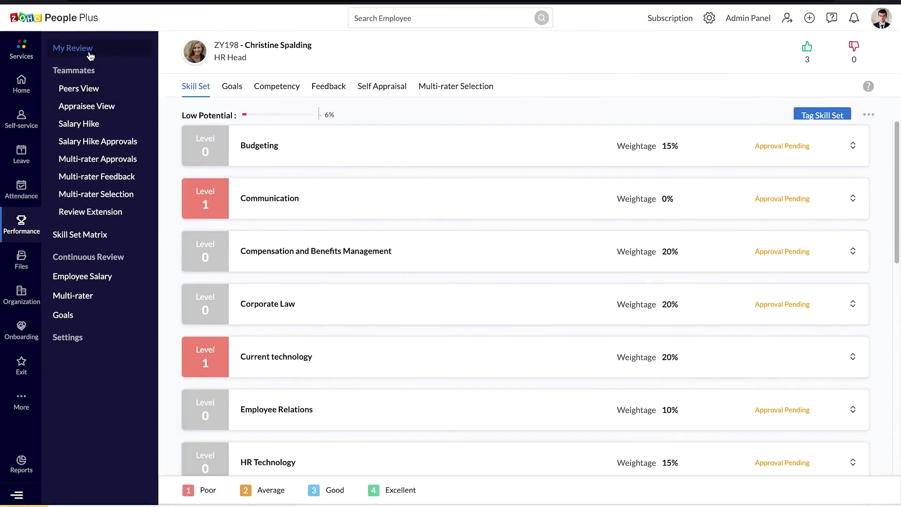
left_click(322, 90)
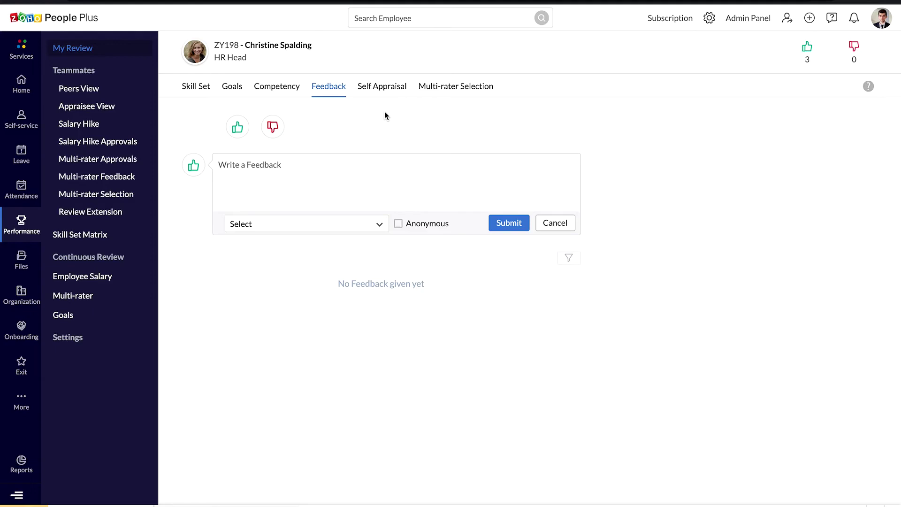
left_click(393, 99)
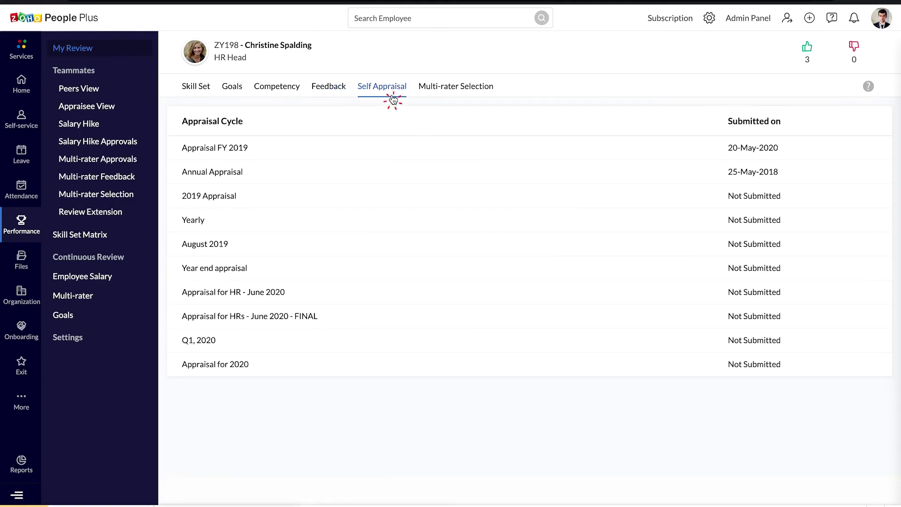
Open Multi-rater Selection and list the Appraisal Cycle filter options
left_click(454, 94)
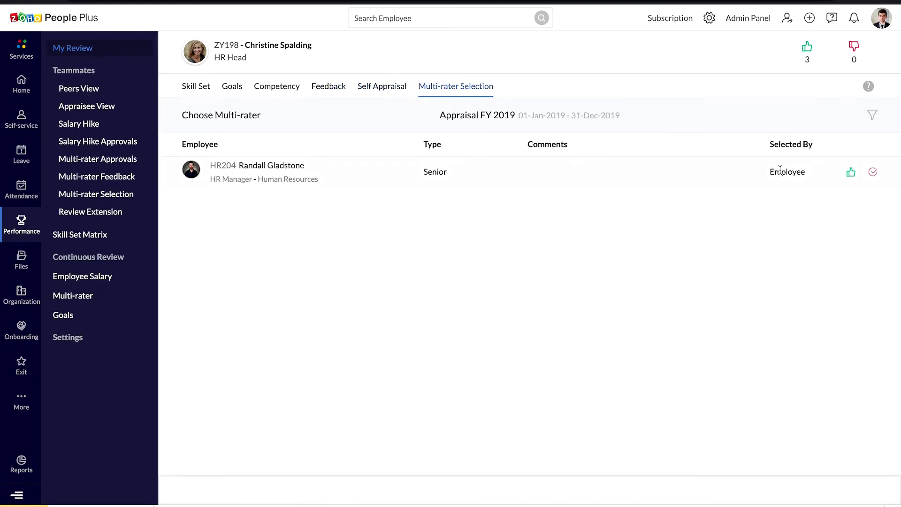
left_click(870, 120)
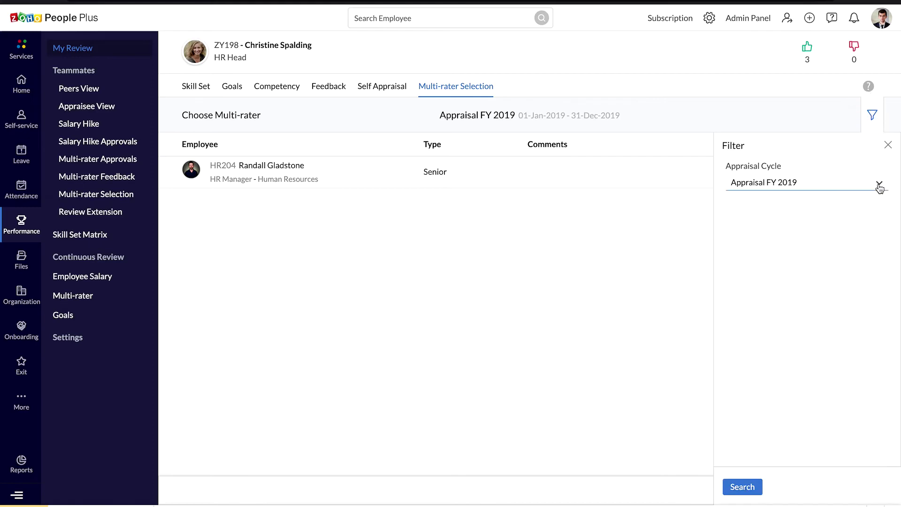
left_click(879, 184)
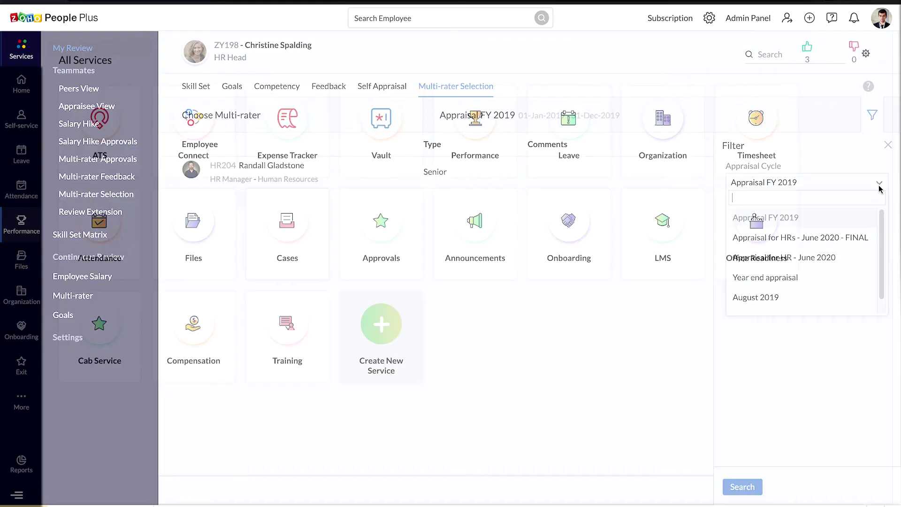
Create a Blended learning LMS course named Digital Marketing
left_click(24, 379)
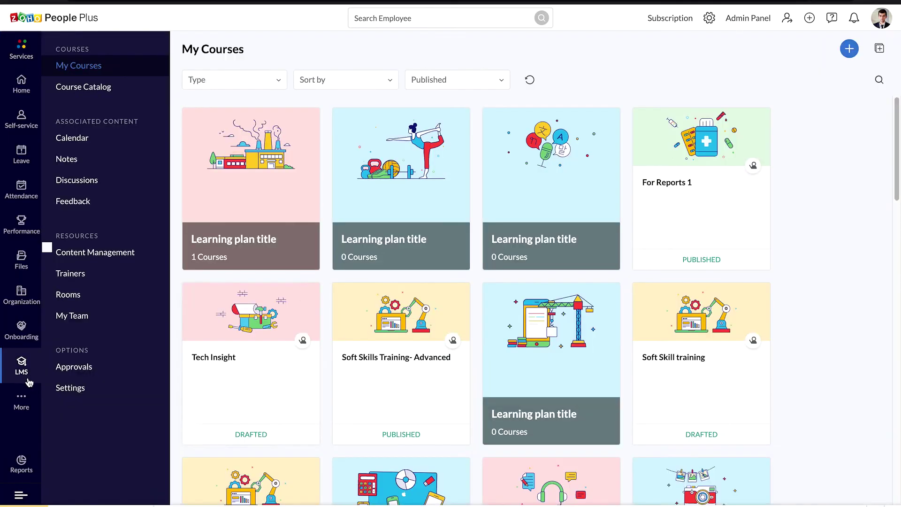
left_click(849, 49)
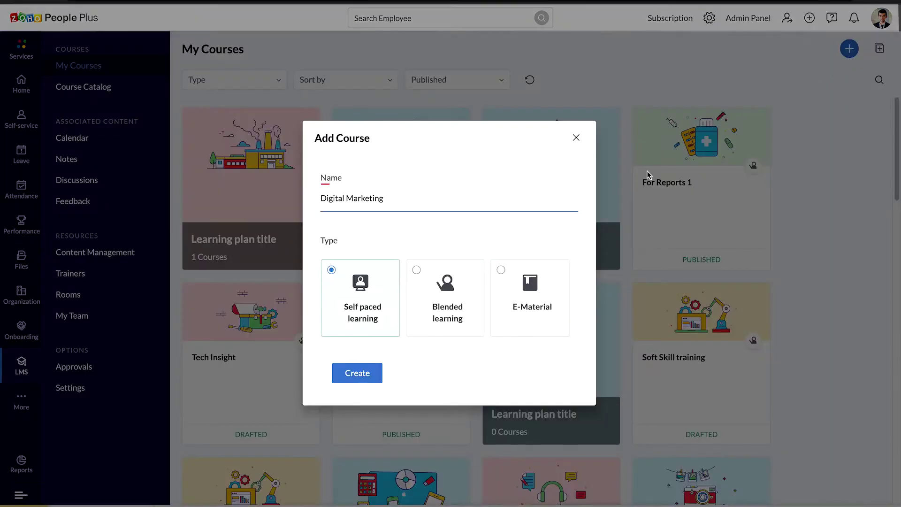
left_click(434, 330)
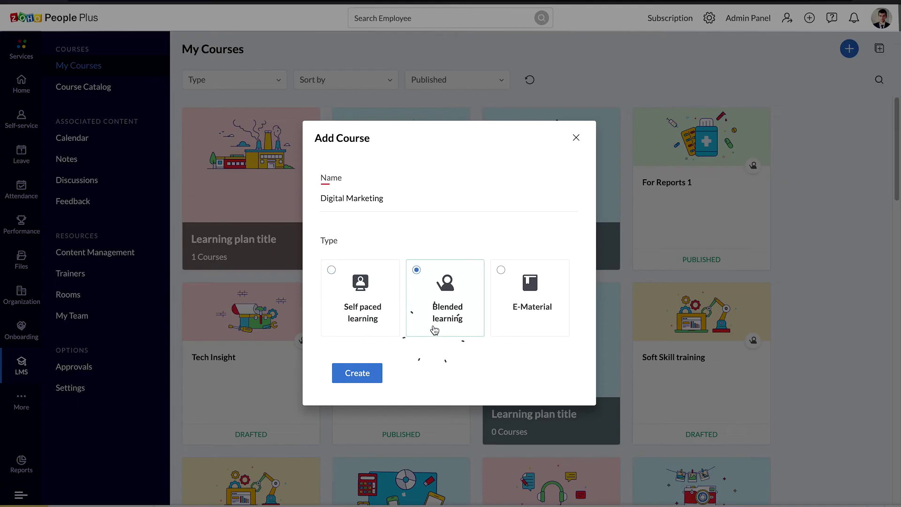
left_click(362, 381)
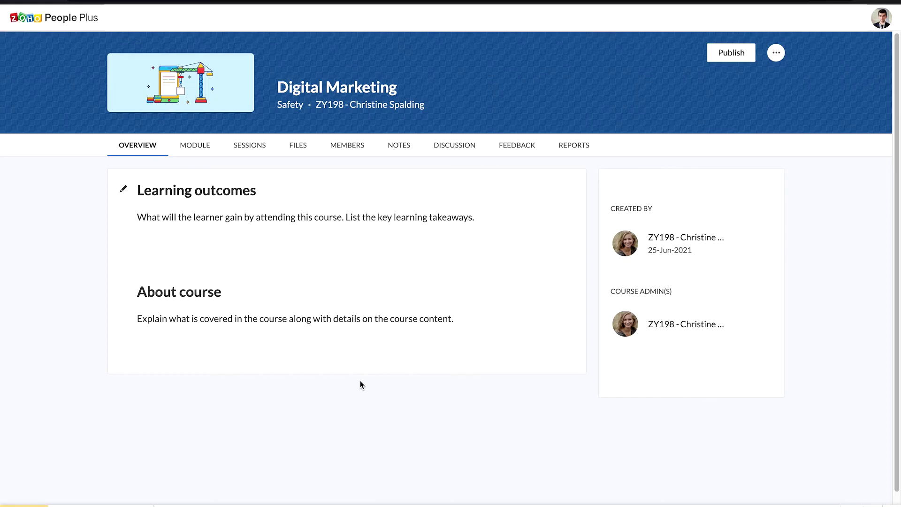
Launch the Digital Marketing webinar from its sessions, then review the webinar's Q&A and Polls panels
left_click(249, 147)
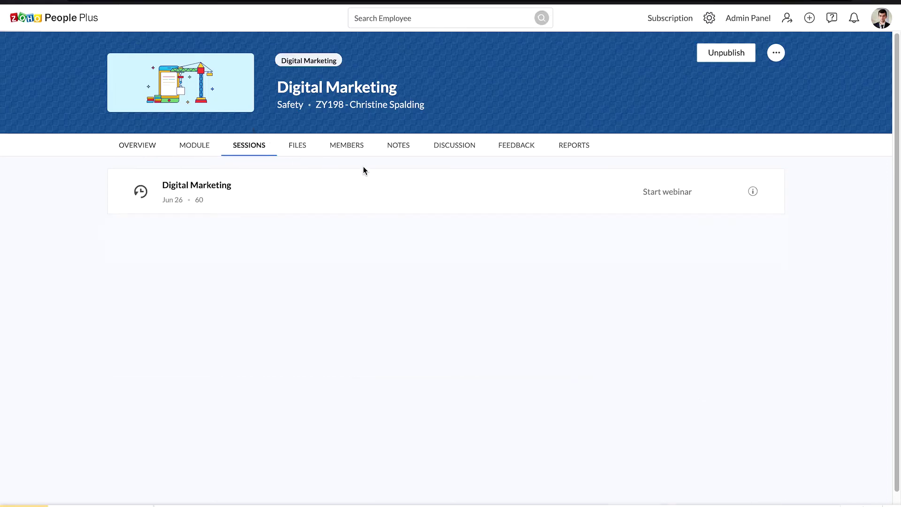
left_click(658, 193)
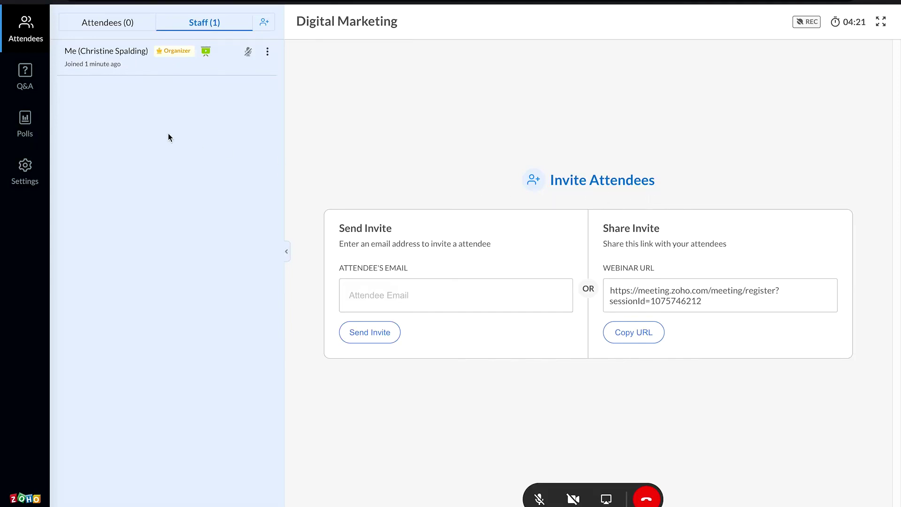
left_click(28, 91)
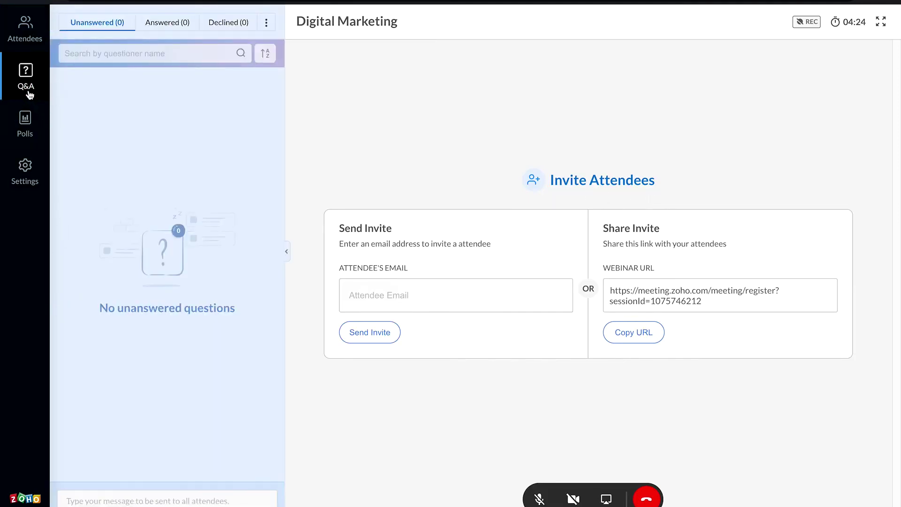
left_click(28, 137)
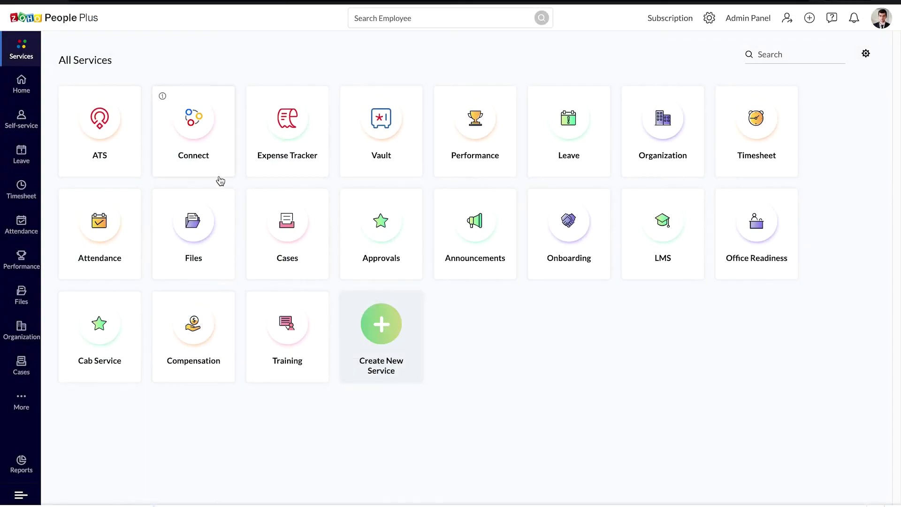
Attach a receipt from the computer to the $100.00 Office Supplies expense, then view Admin Policies
left_click(281, 163)
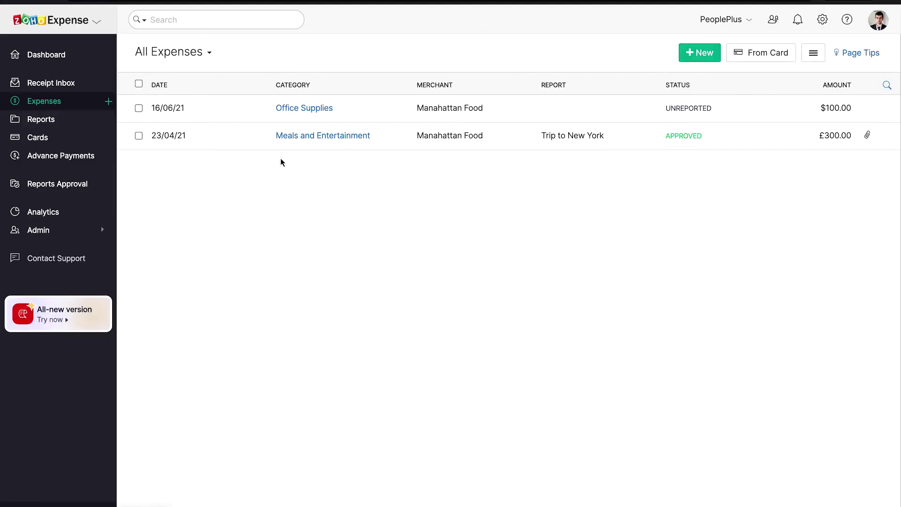
left_click(300, 109)
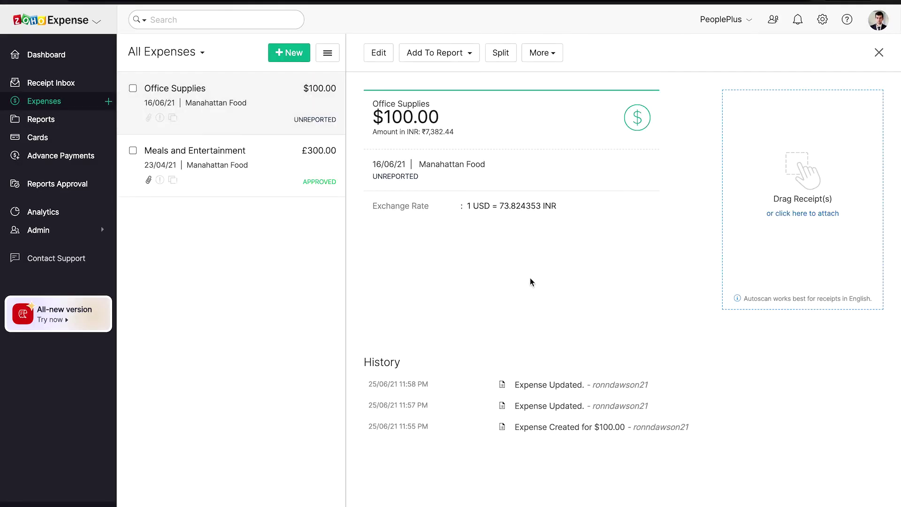
left_click(797, 224)
left_click(765, 236)
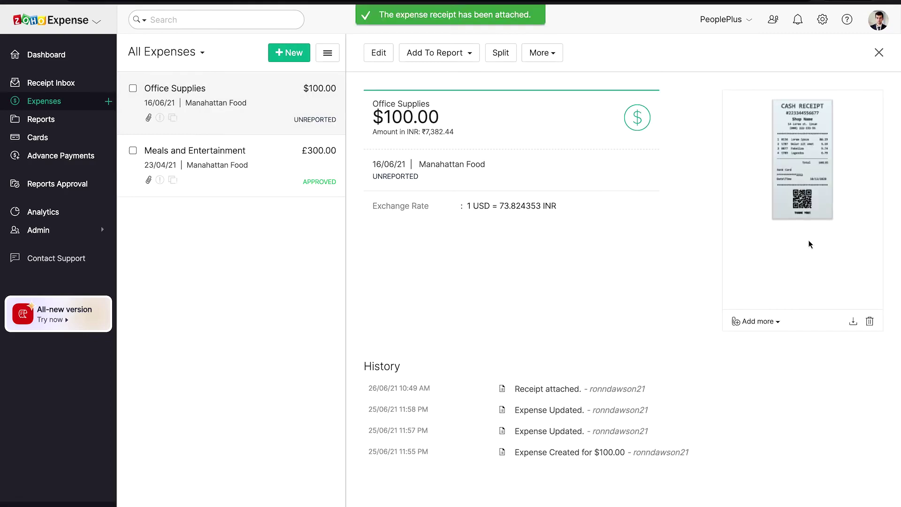
left_click(84, 233)
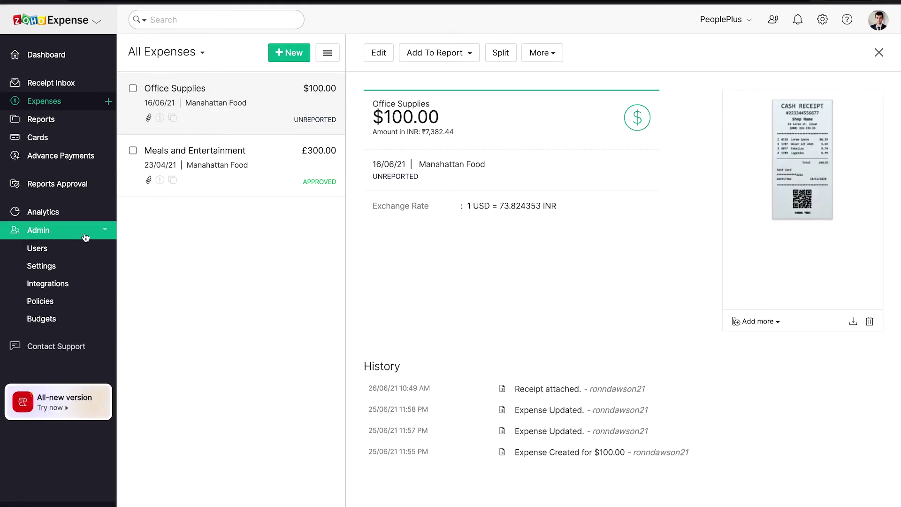
left_click(45, 307)
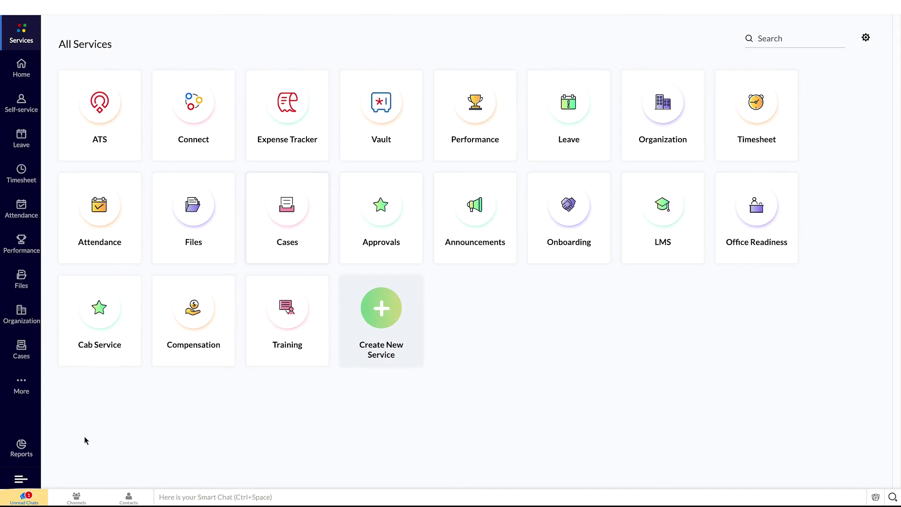
Send 'Hi all!' in the #referral-marketing channel, then close the chat windows
left_click(25, 497)
left_click(61, 347)
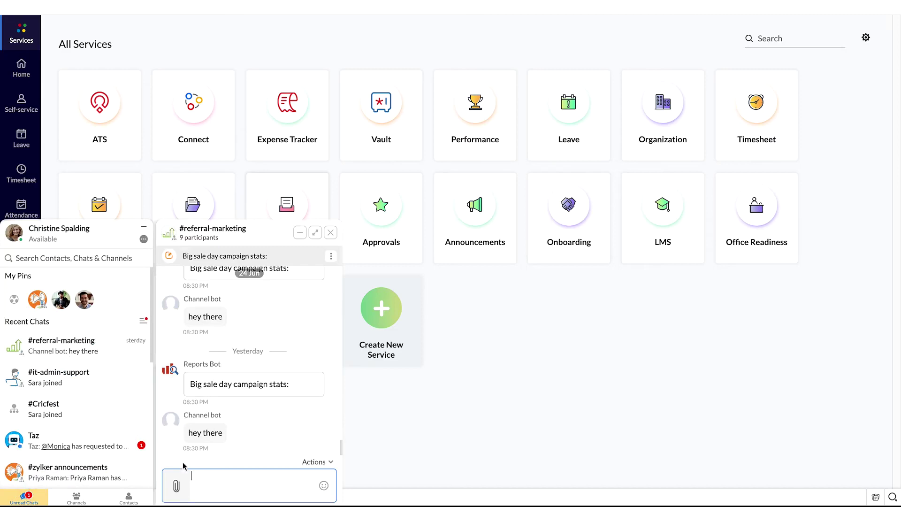
type("Hi all!")
key("Return")
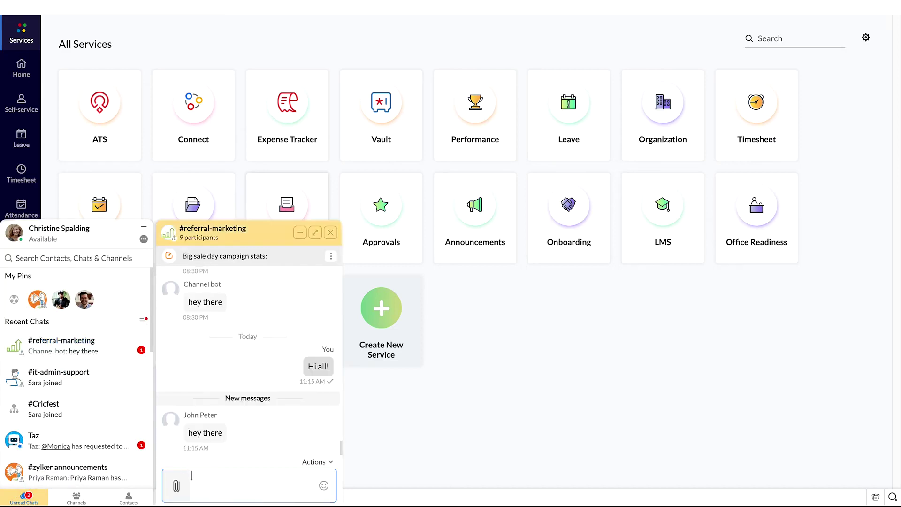
left_click(330, 233)
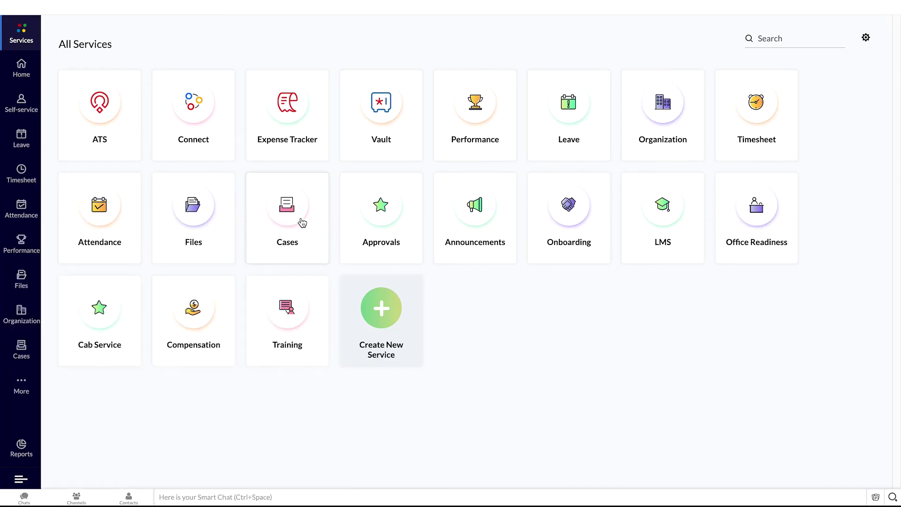
Share the post "Hello all, let's join for a hi-tea!" to the PeoplePlus feed in Connect
left_click(199, 148)
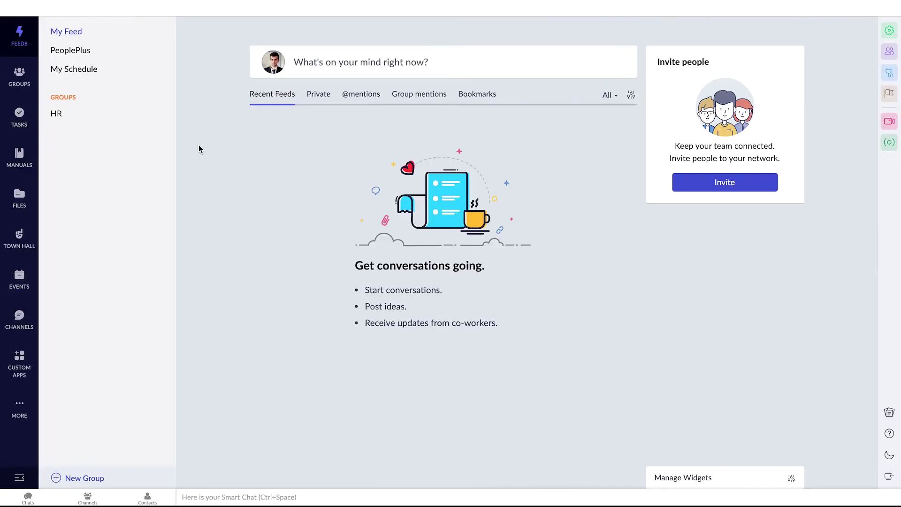
left_click(305, 60)
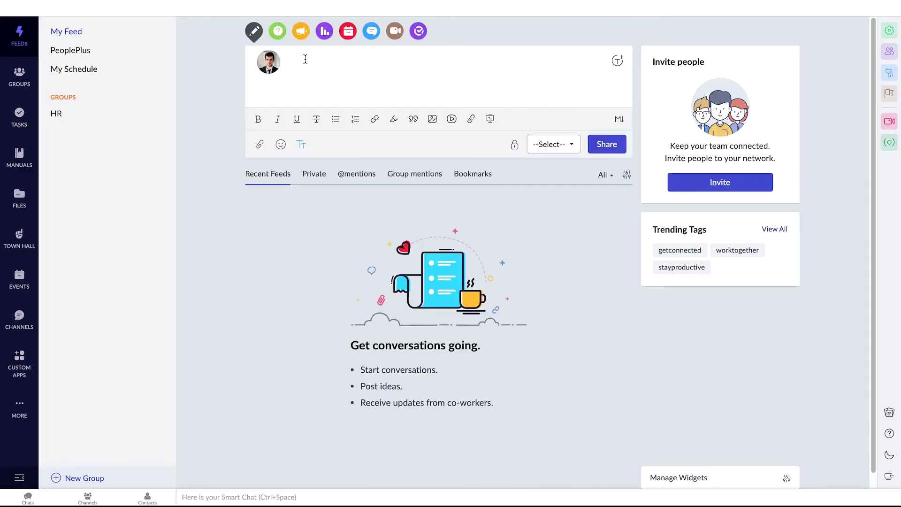
type("Hello all, let's join for a hi-tea!")
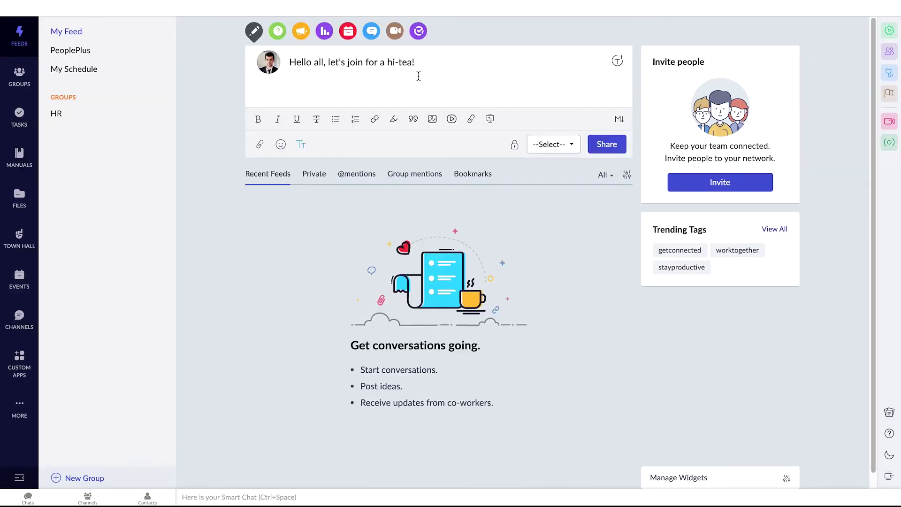
left_click(603, 146)
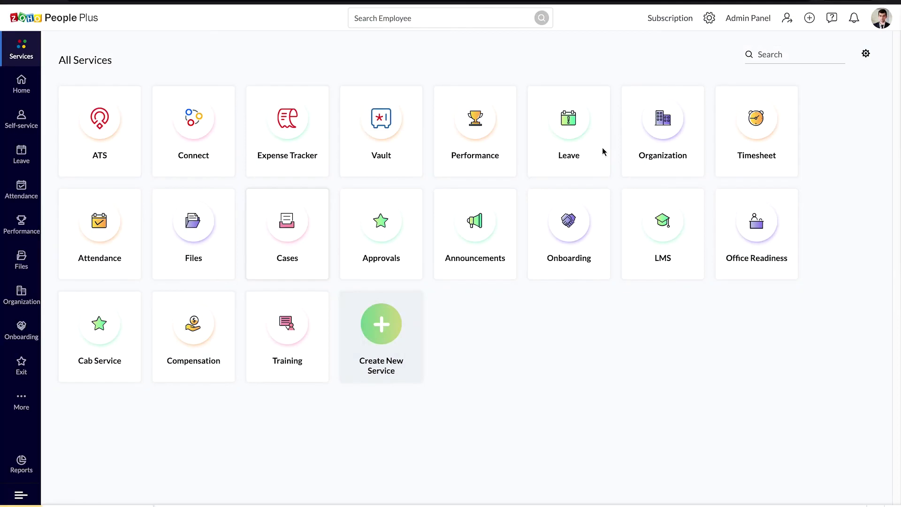
Open Reports from the left sidebar to show the Employee Dashboard
left_click(22, 475)
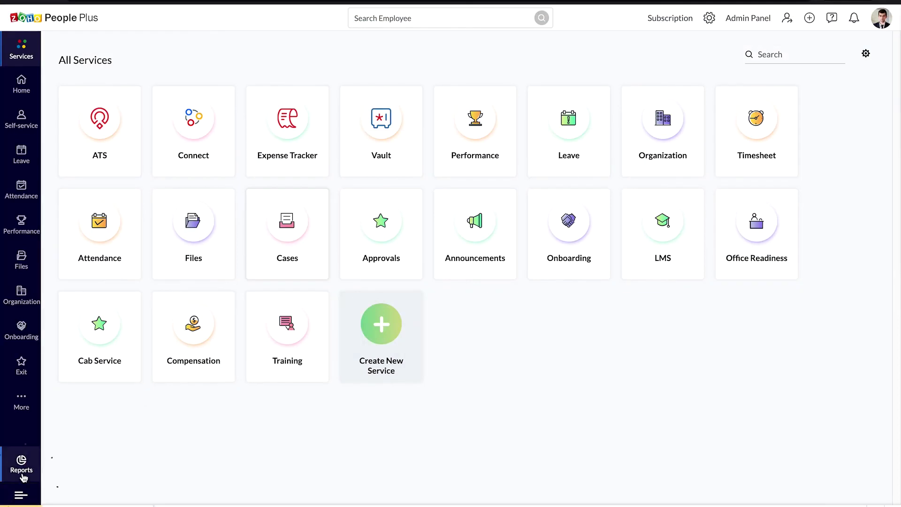